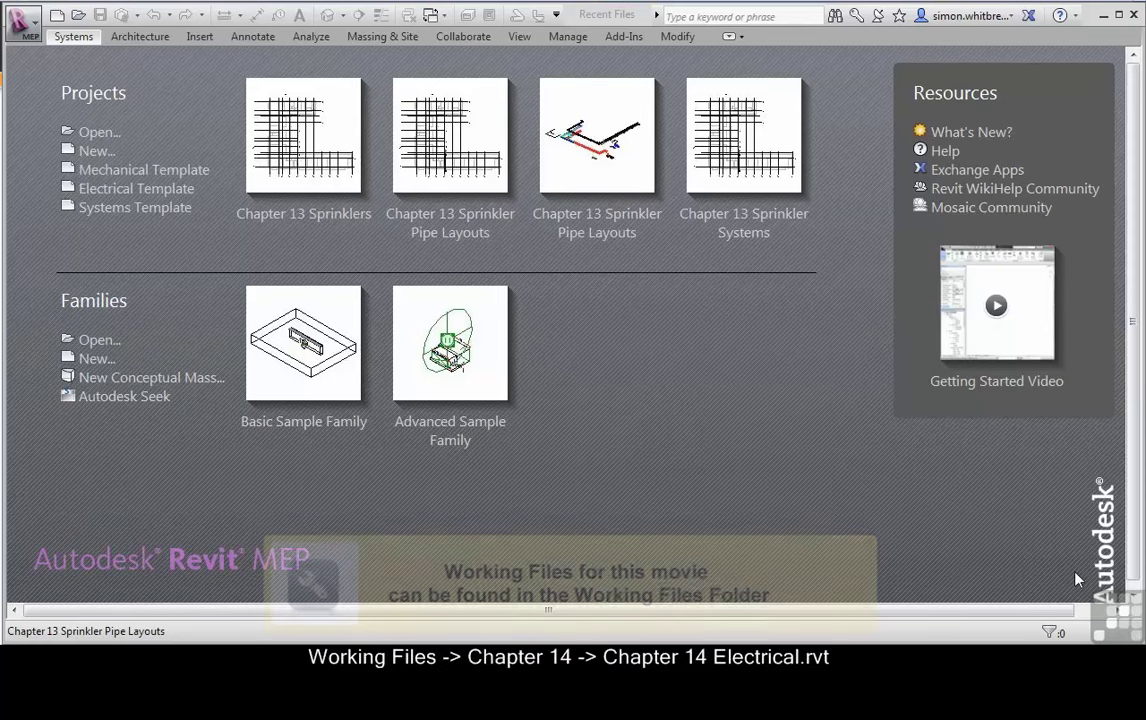
Open Chapter 14 Electrical.rvt from the Revit MEP 2013 Chapter 14 folder
left_click(95, 134)
left_click(436, 168)
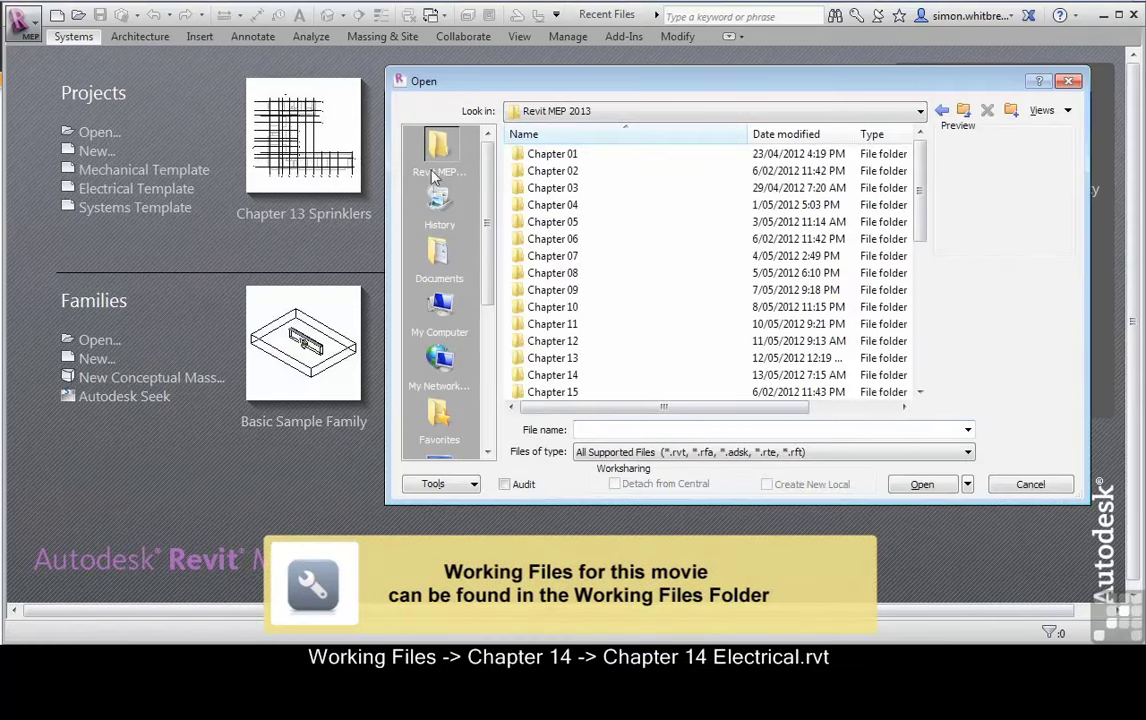
double_click(548, 376)
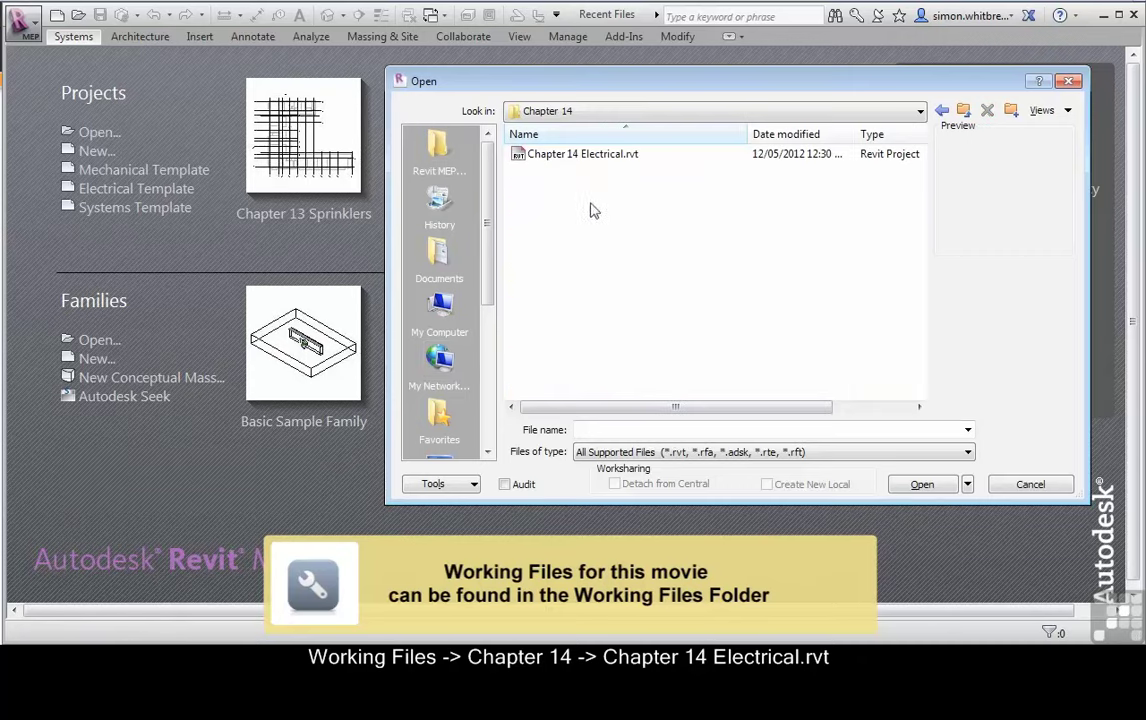
left_click(578, 158)
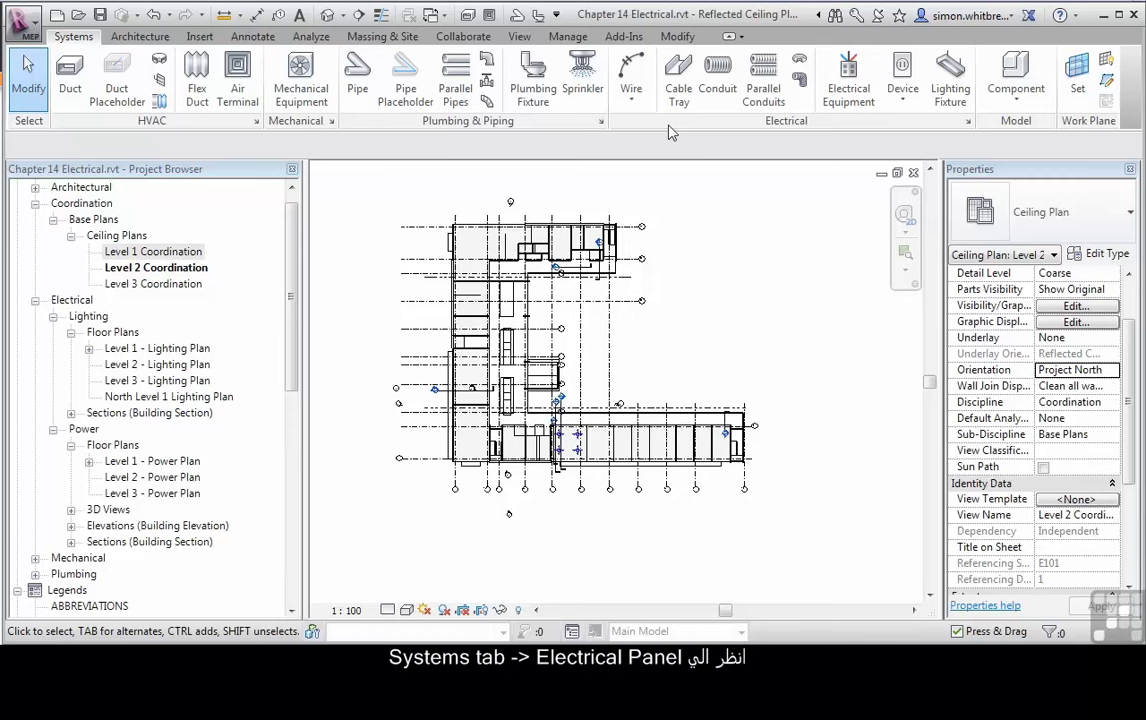
Launch Electrical Settings from the Systems tab, centre the dialog, and show its General page
left_click(967, 122)
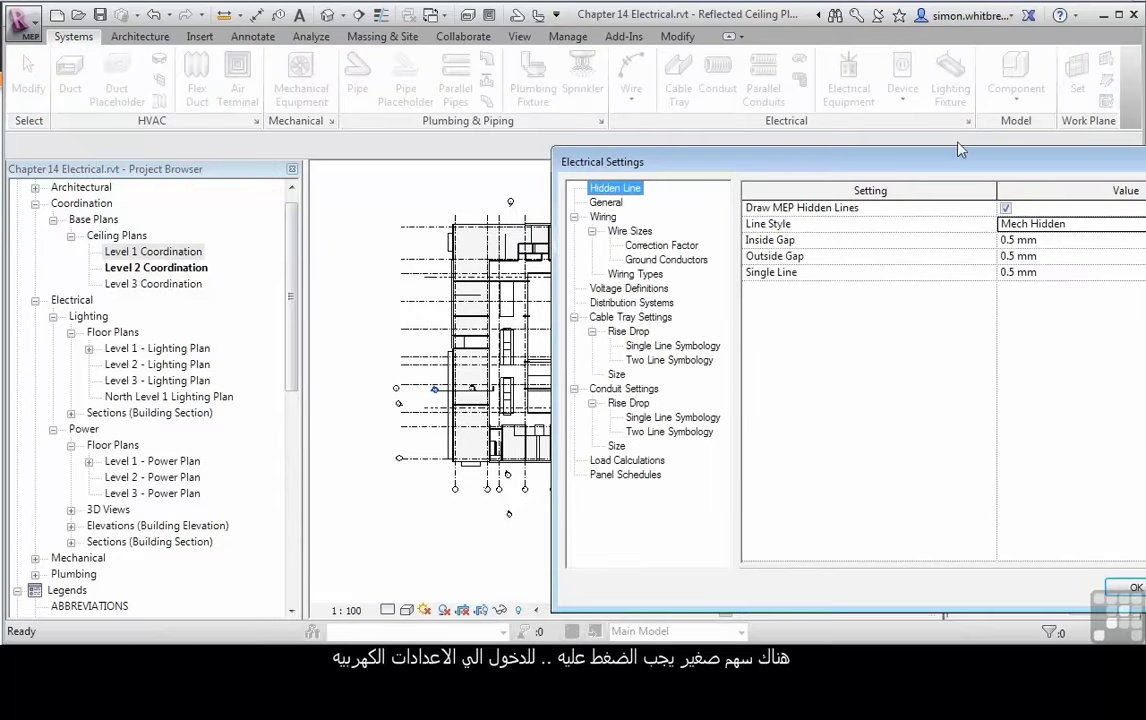
left_click_drag(954, 162, 590, 115)
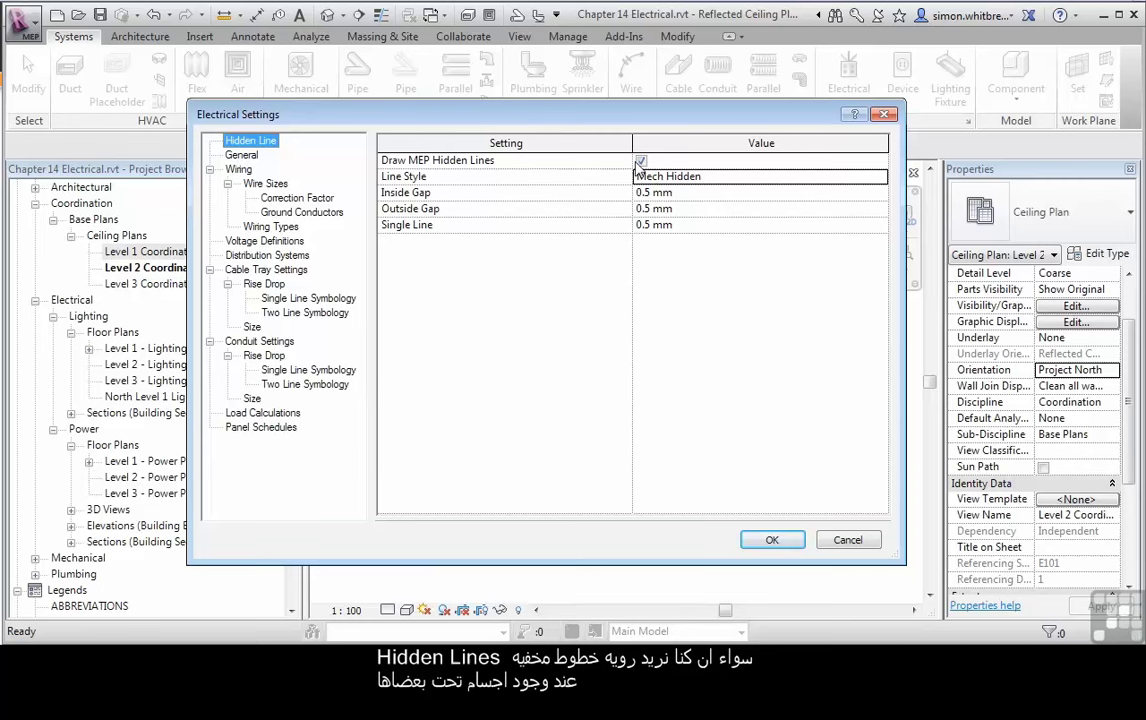
left_click(240, 156)
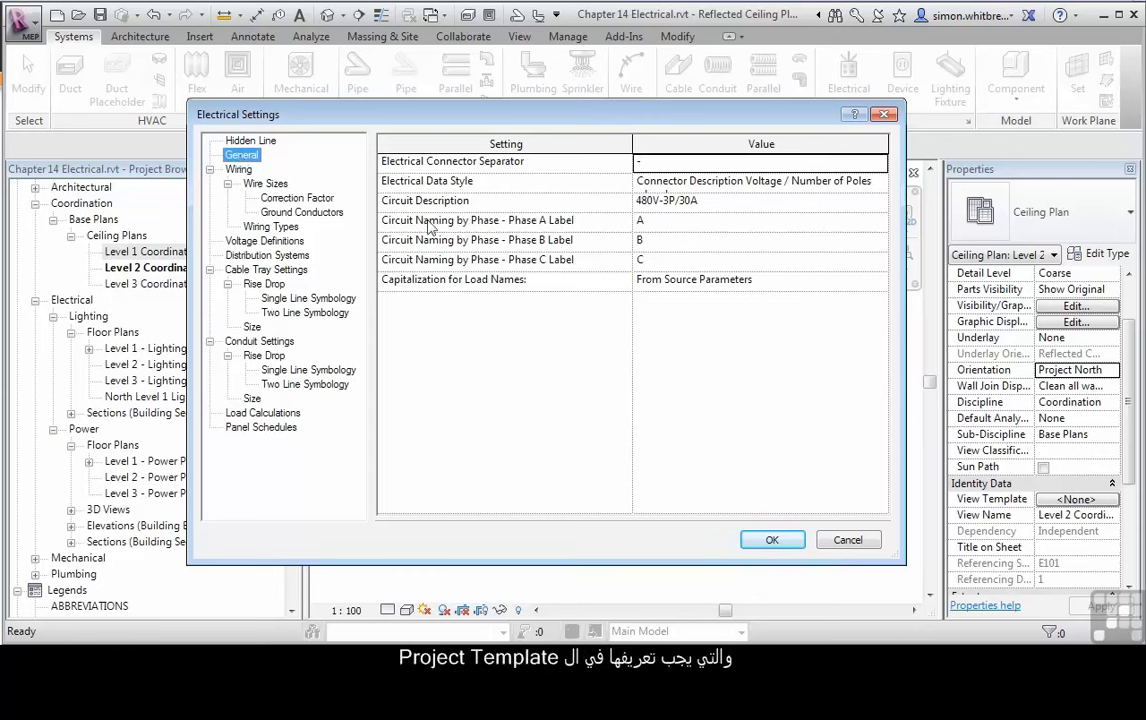
Change the Phase A, B and C labels to R, W and B
left_click(698, 222)
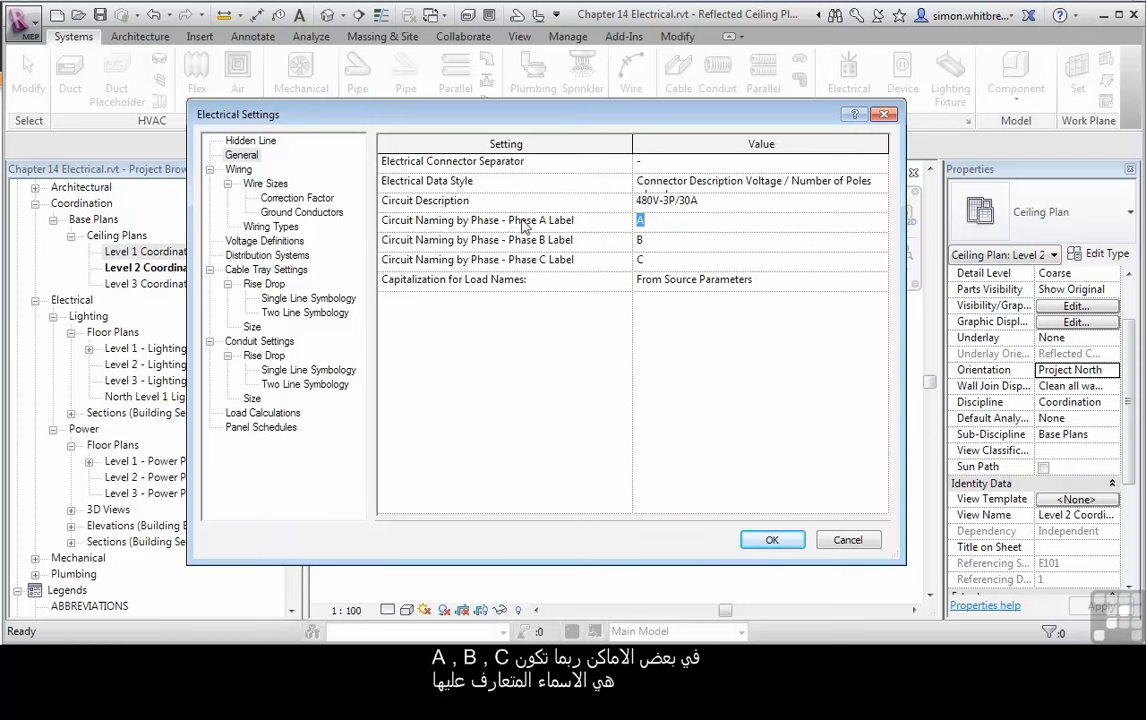
type("R")
left_click(660, 242)
type("W")
left_click(662, 259)
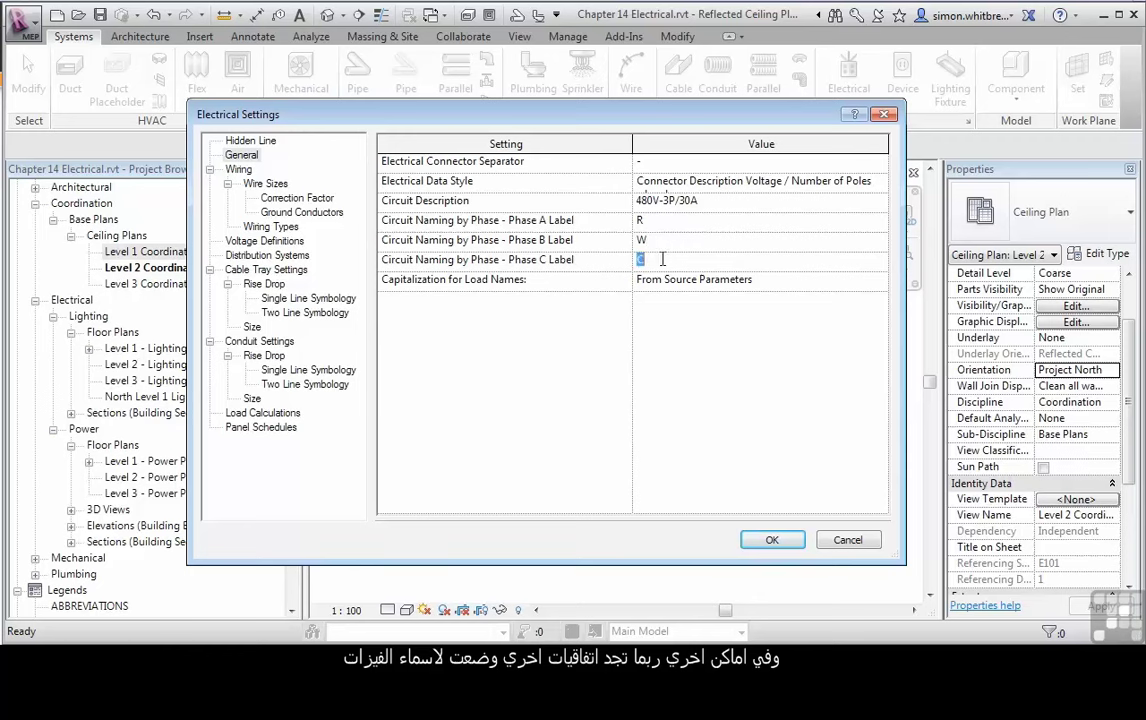
type("B")
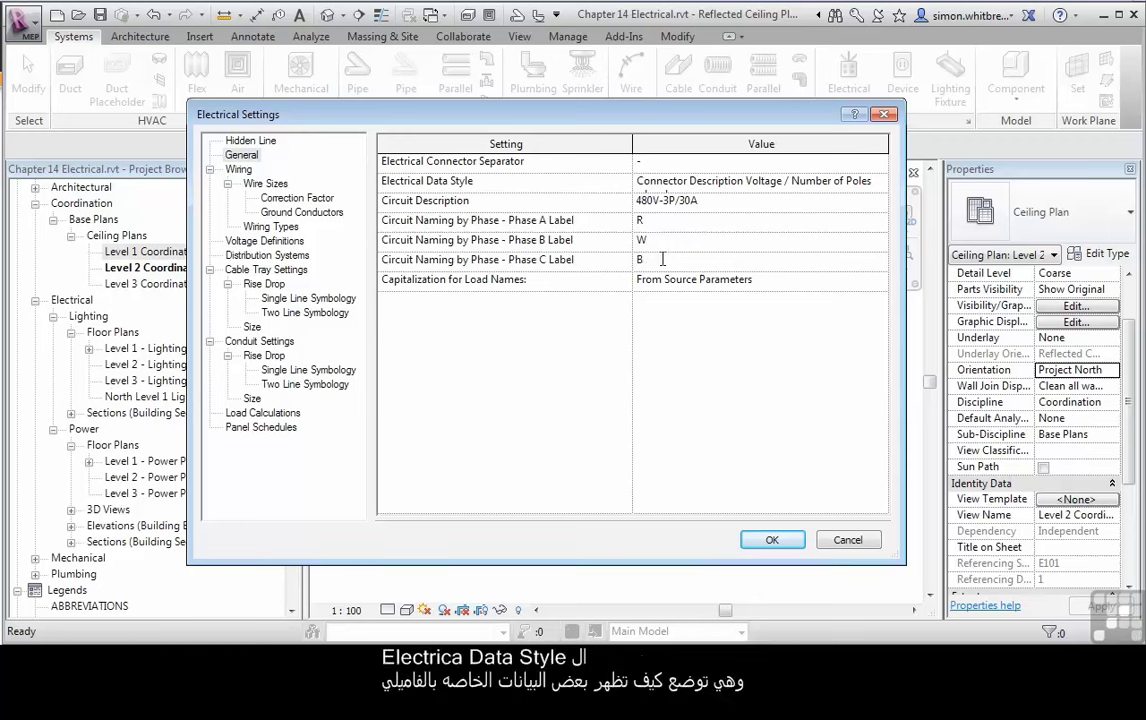
left_click(446, 178)
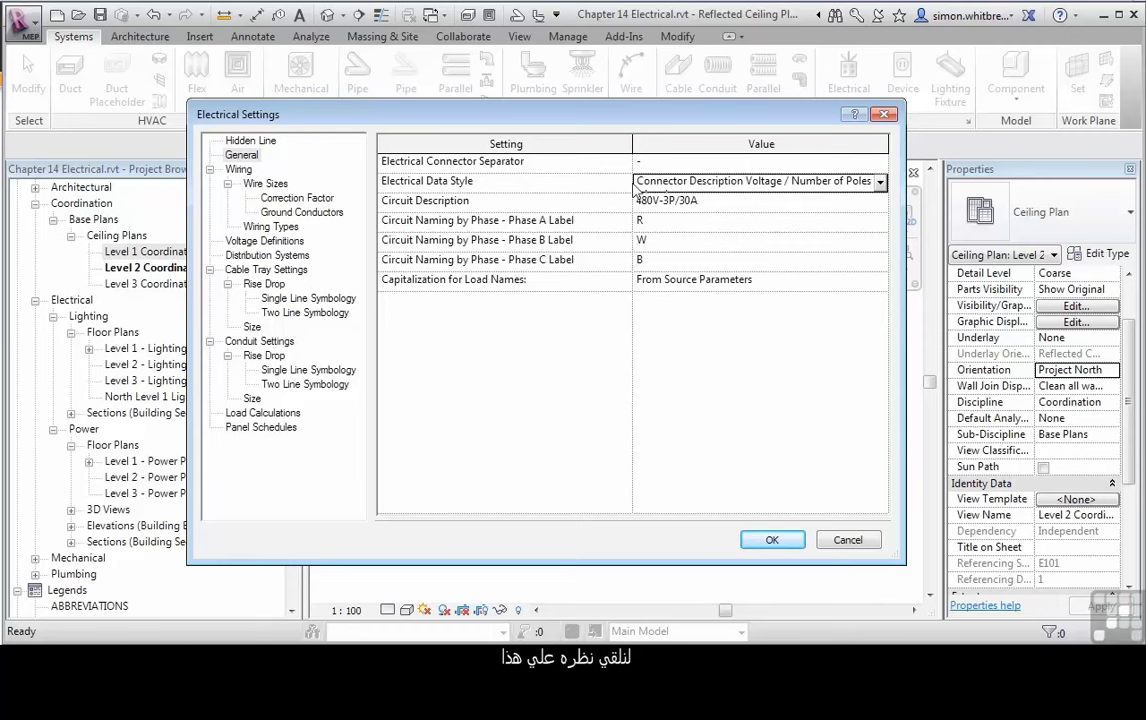
Accept the settings, select a 600x600 - 277 light fixture, and float and widen its Properties to show circuiting
left_click(770, 540)
left_click(659, 416)
left_click_drag(975, 169, 456, 214)
left_click_drag(606, 330, 1068, 392)
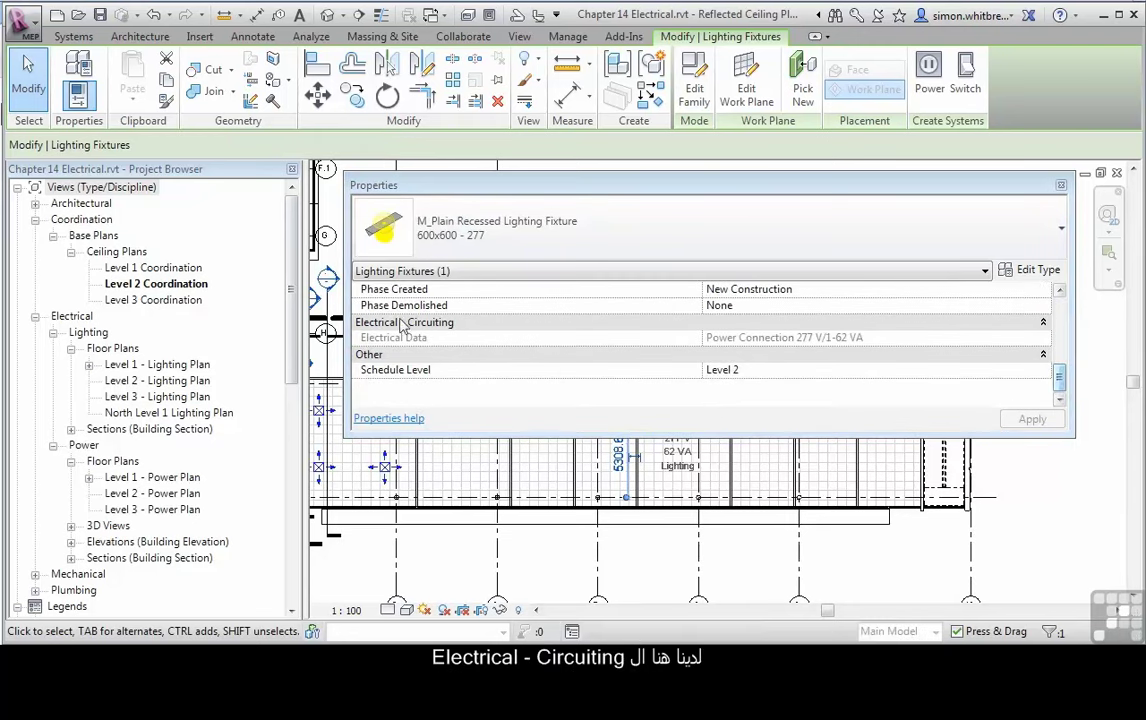
scroll(379, 322, "up", 5)
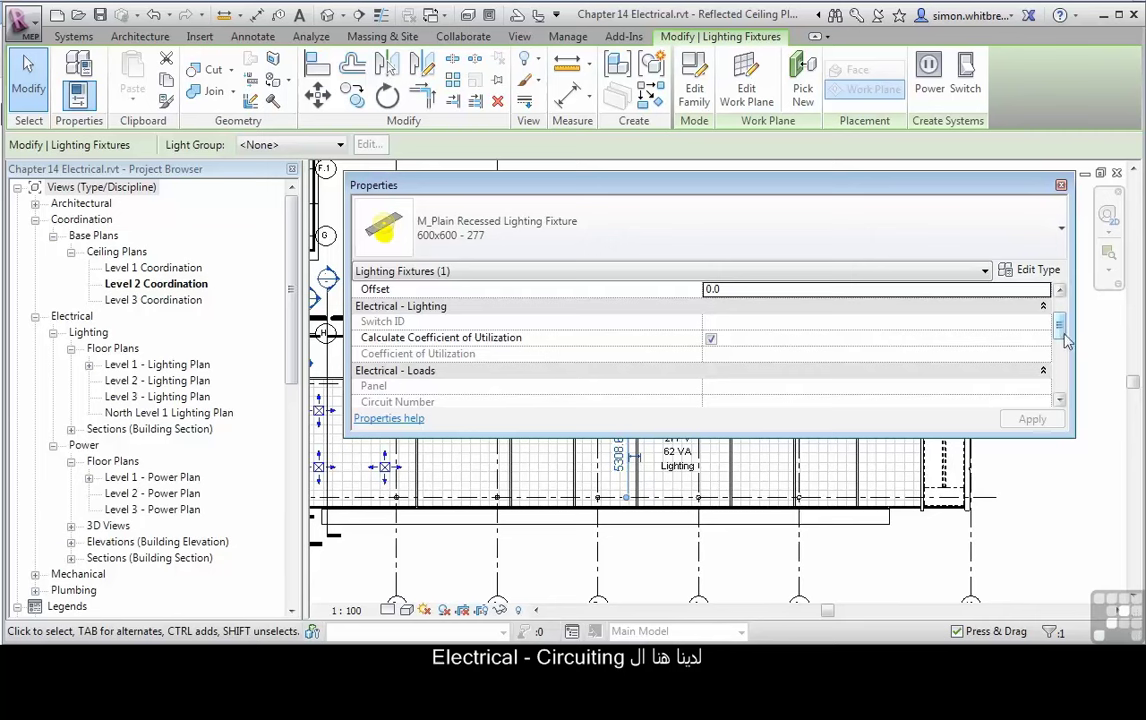
scroll(948, 356, "down", 5)
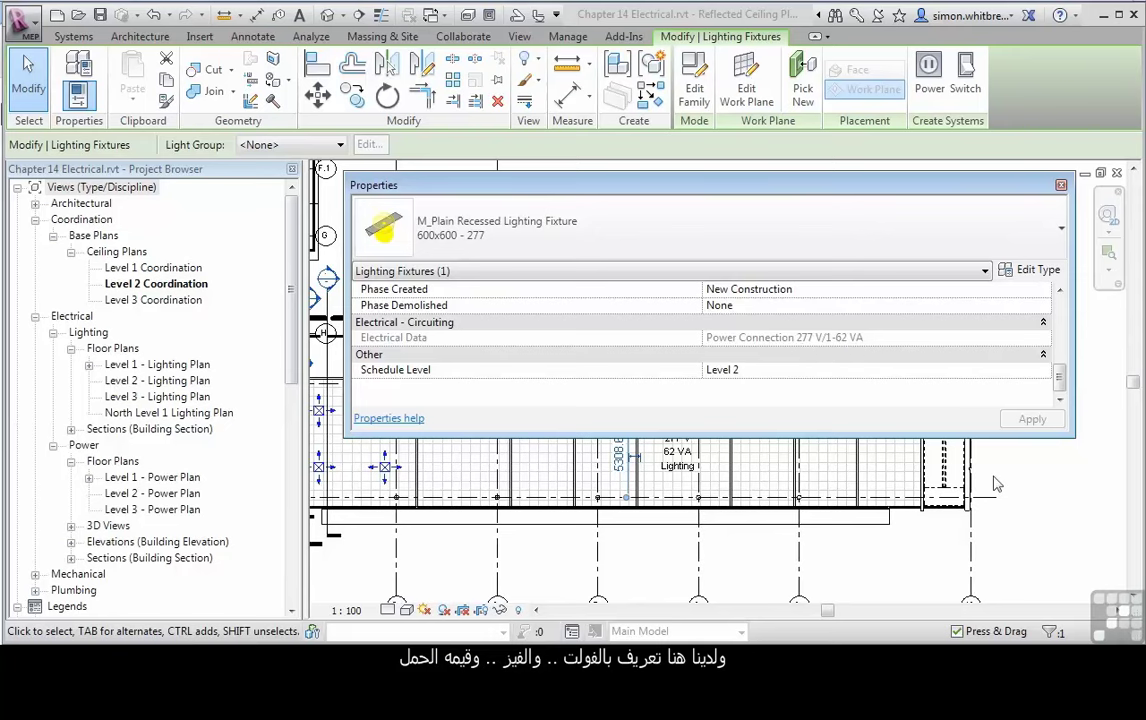
Reopen Electrical Settings, check data style and load-name capitalization without changing them, then show Copper Wire Sizes
key("Escape")
left_click(968, 121)
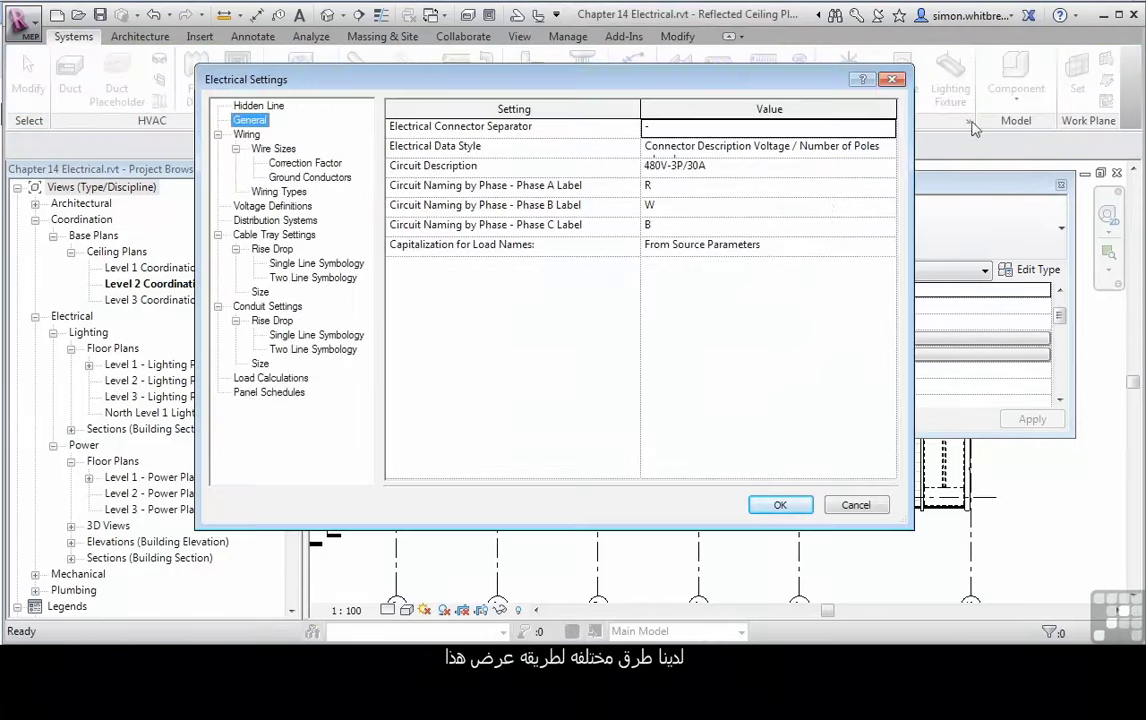
left_click(888, 148)
left_click(888, 148)
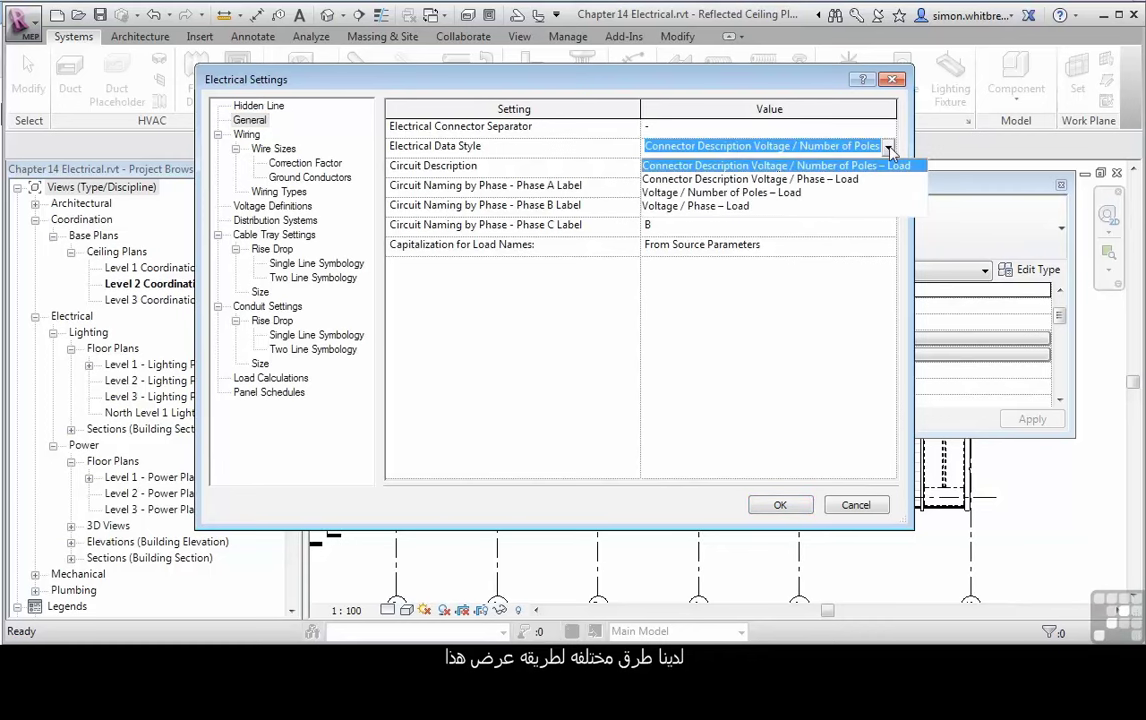
left_click(888, 148)
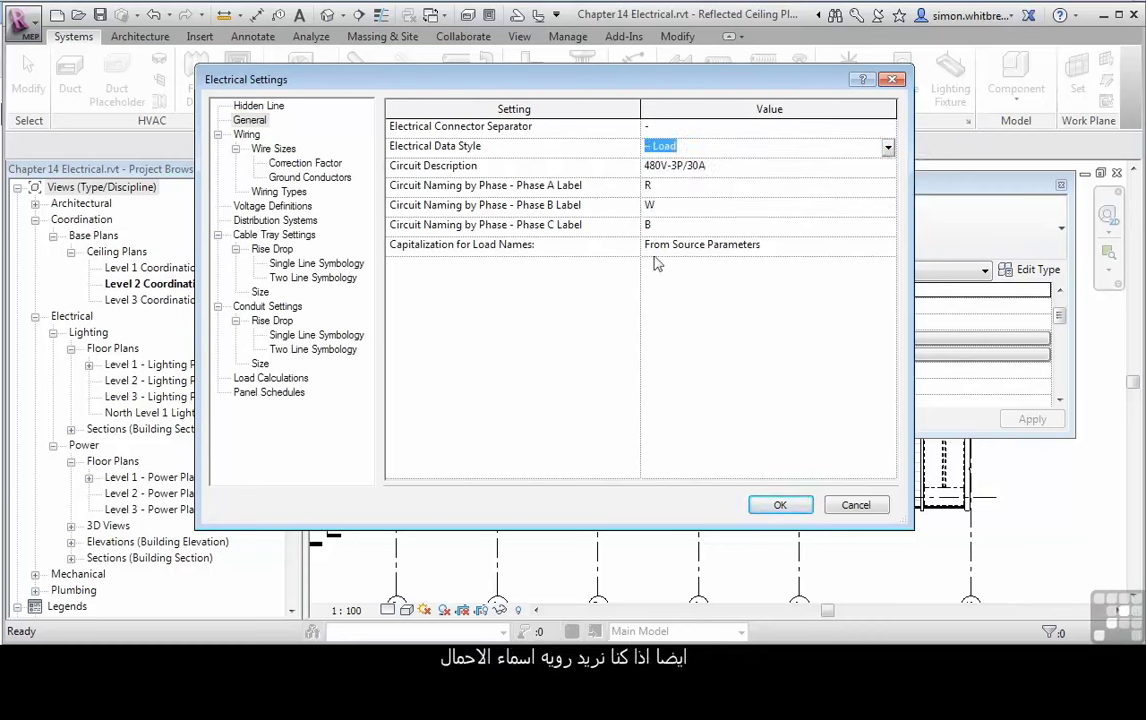
left_click(886, 248)
left_click(888, 246)
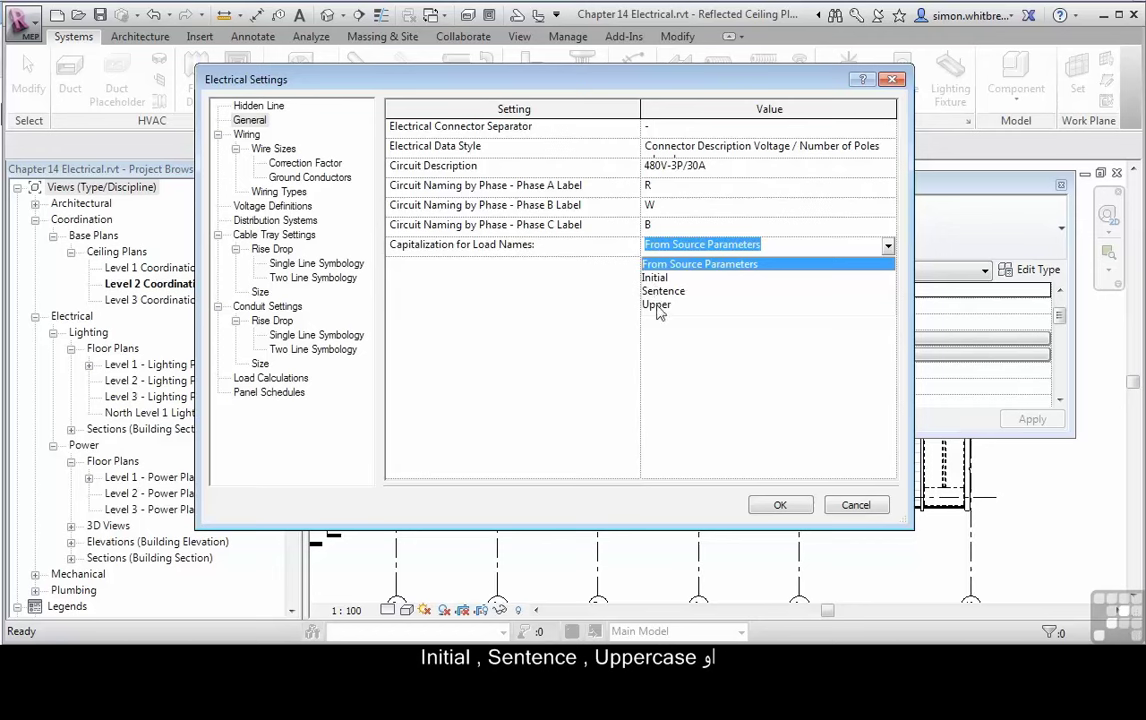
left_click(597, 318)
left_click(246, 134)
left_click(270, 150)
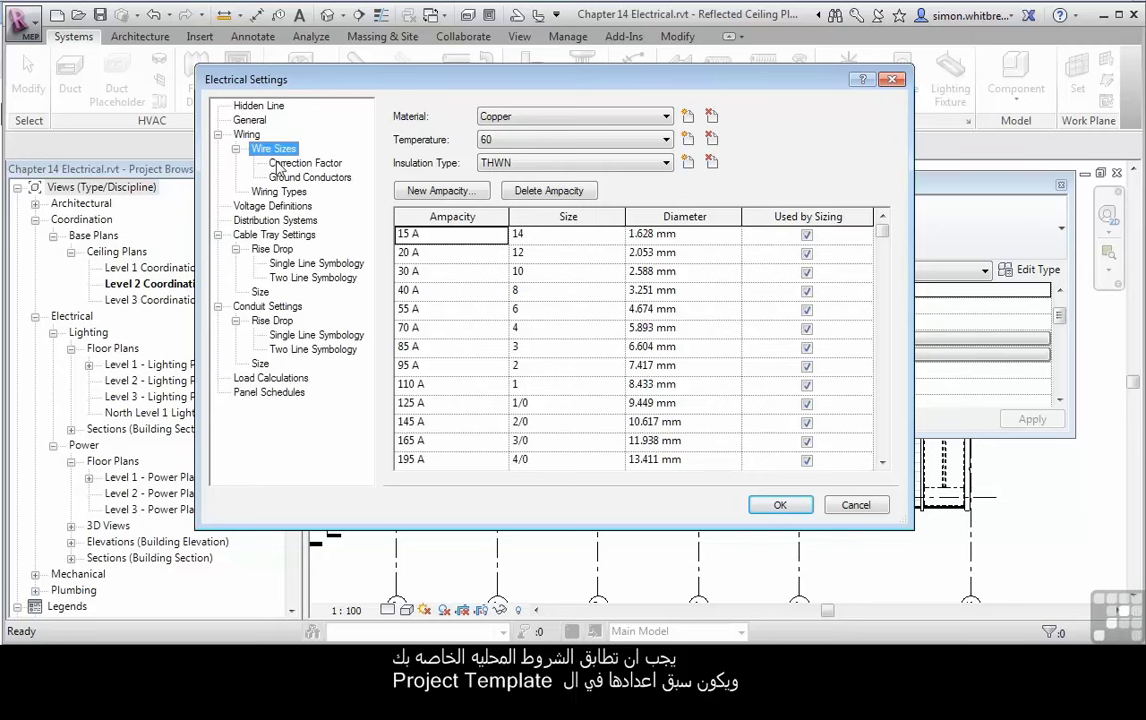
Review correction factors, ground conductors and wiring types, ending on the 120–480 V Voltage Definitions
left_click(290, 163)
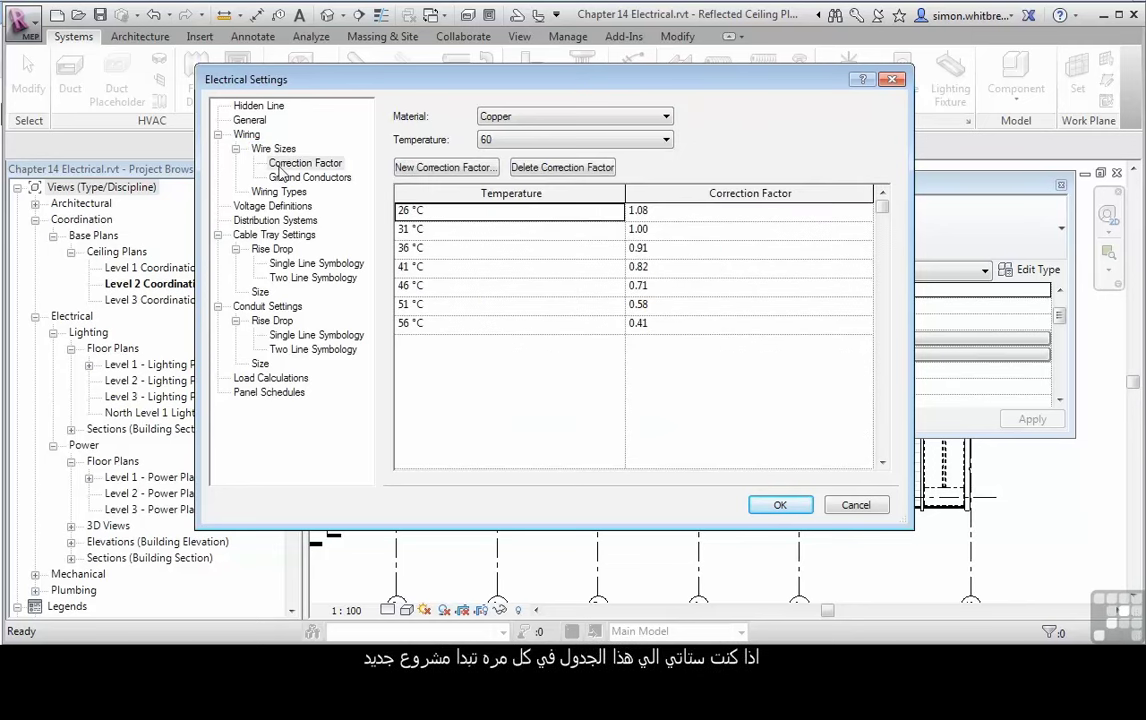
left_click(287, 178)
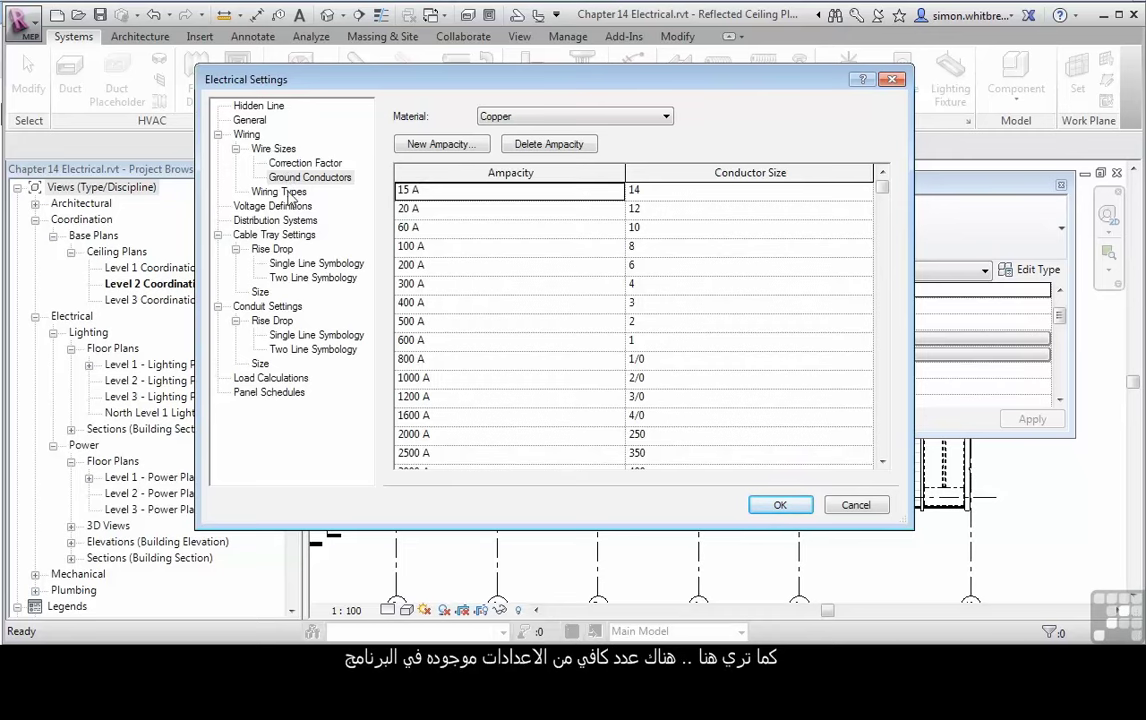
left_click(285, 192)
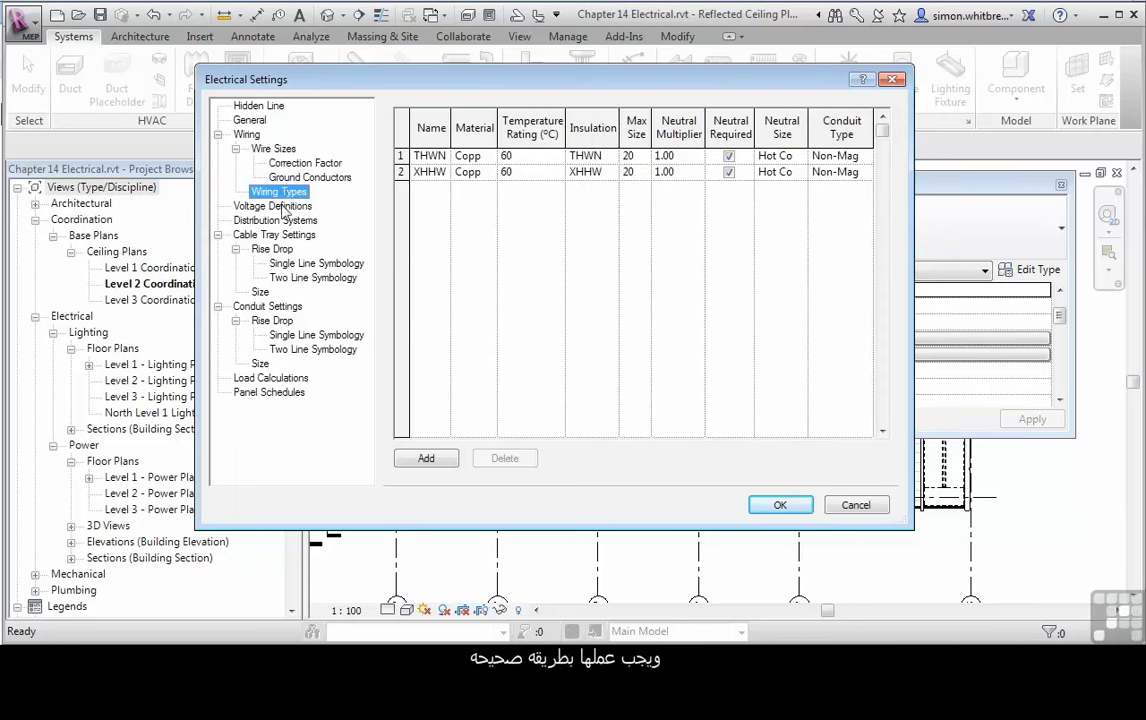
left_click(283, 207)
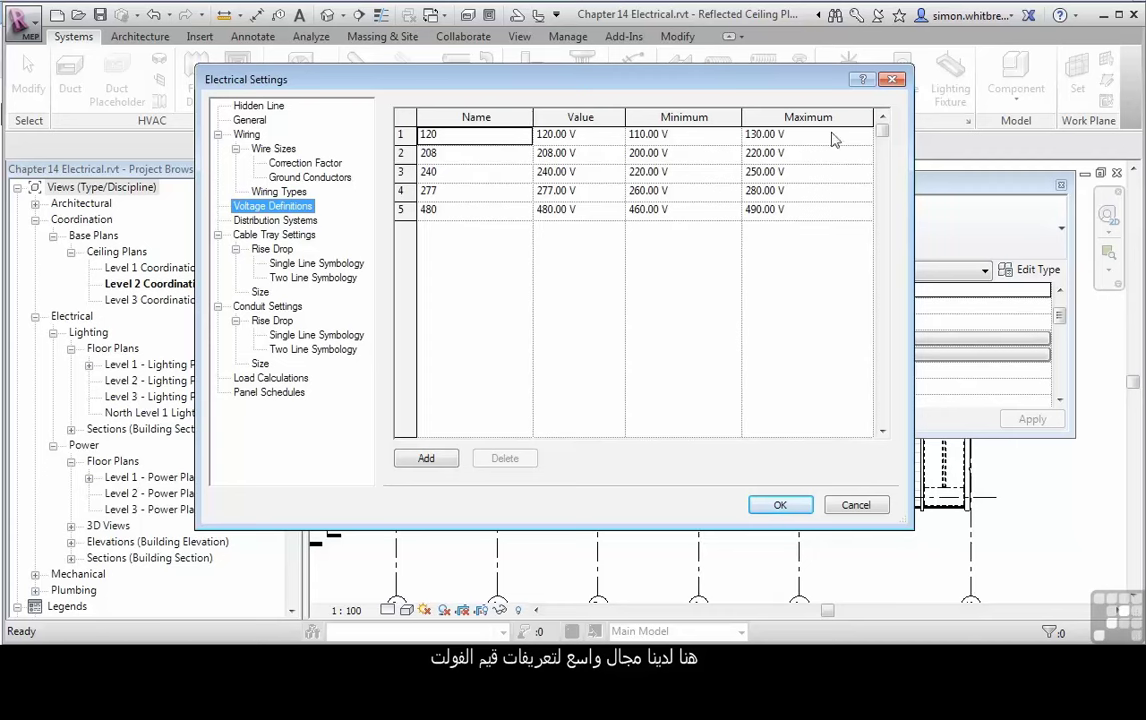
Review Distribution Systems, then show Cable Tray Settings with annotation size 3.1 and separator x
left_click(284, 221)
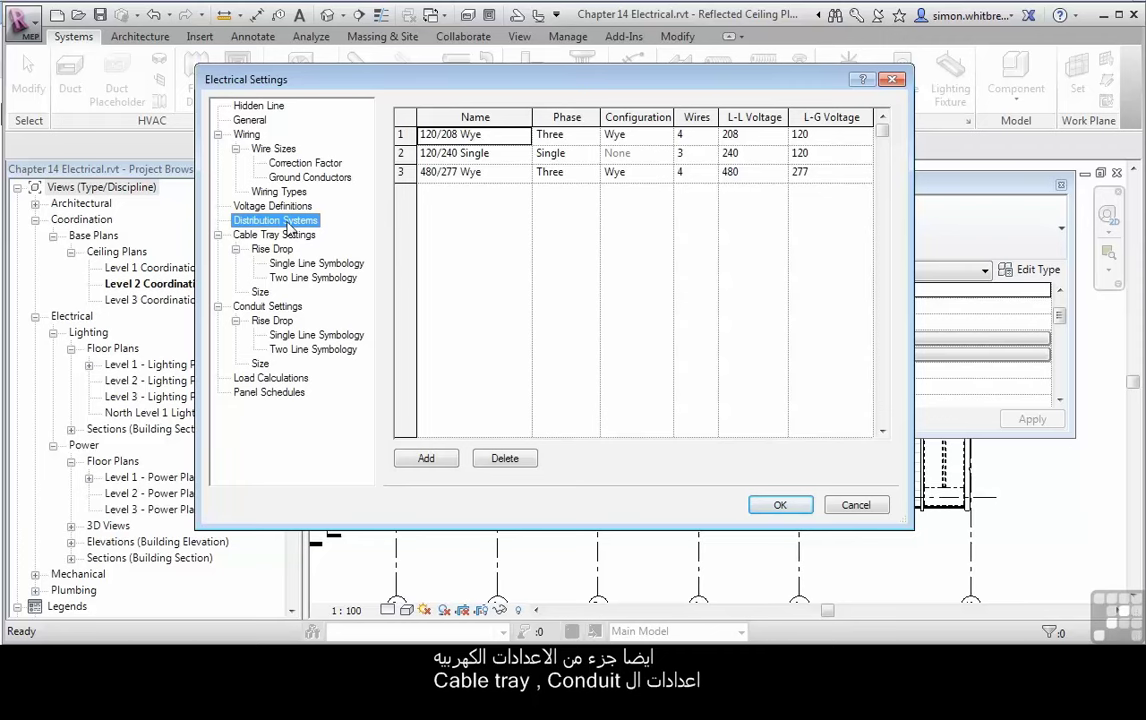
left_click(289, 236)
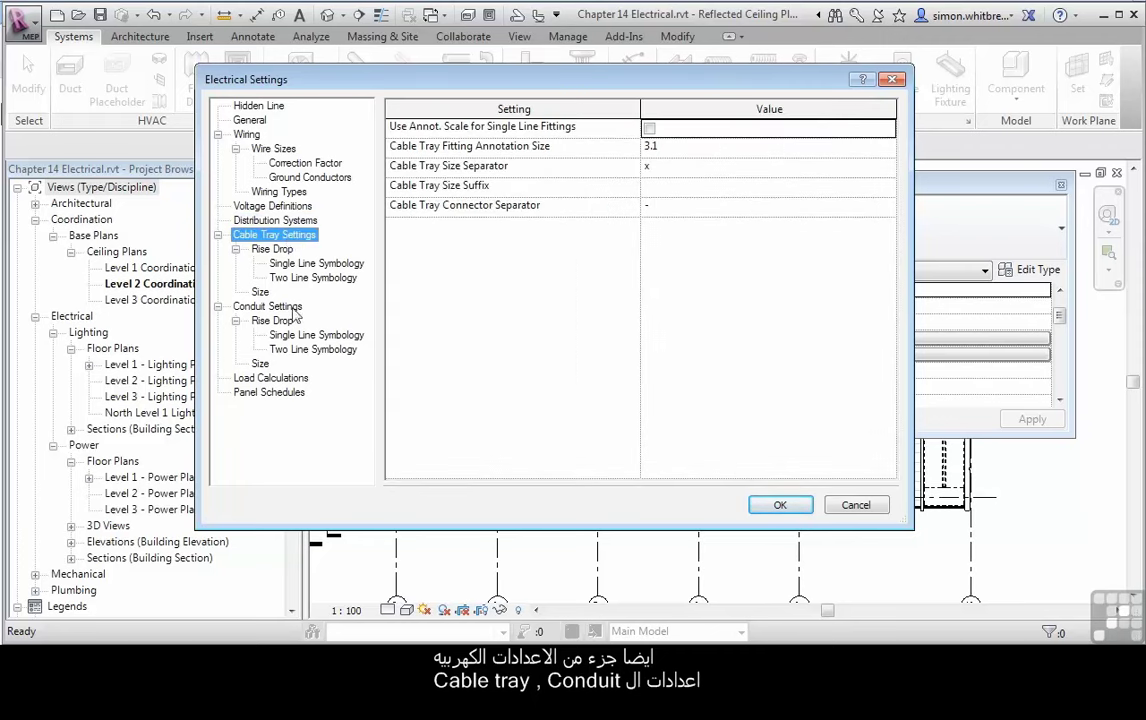
Review the cable tray rise/drop size, single- and two-line symbols, and standard sizes
left_click(277, 253)
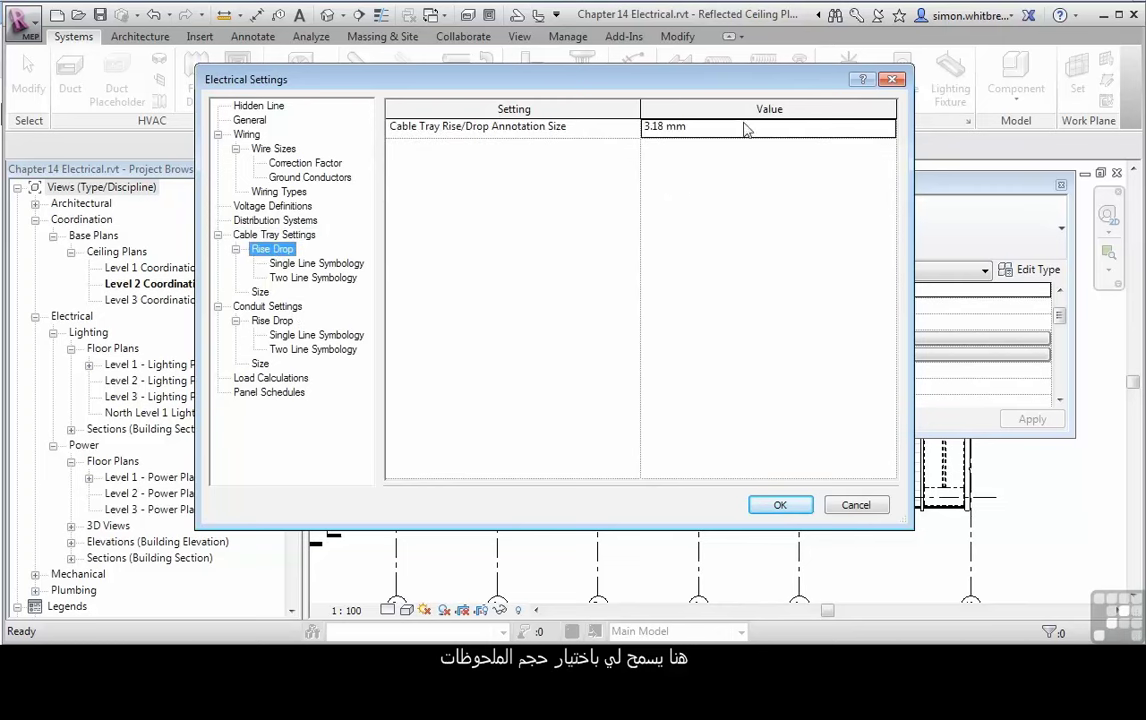
left_click(281, 265)
left_click(291, 279)
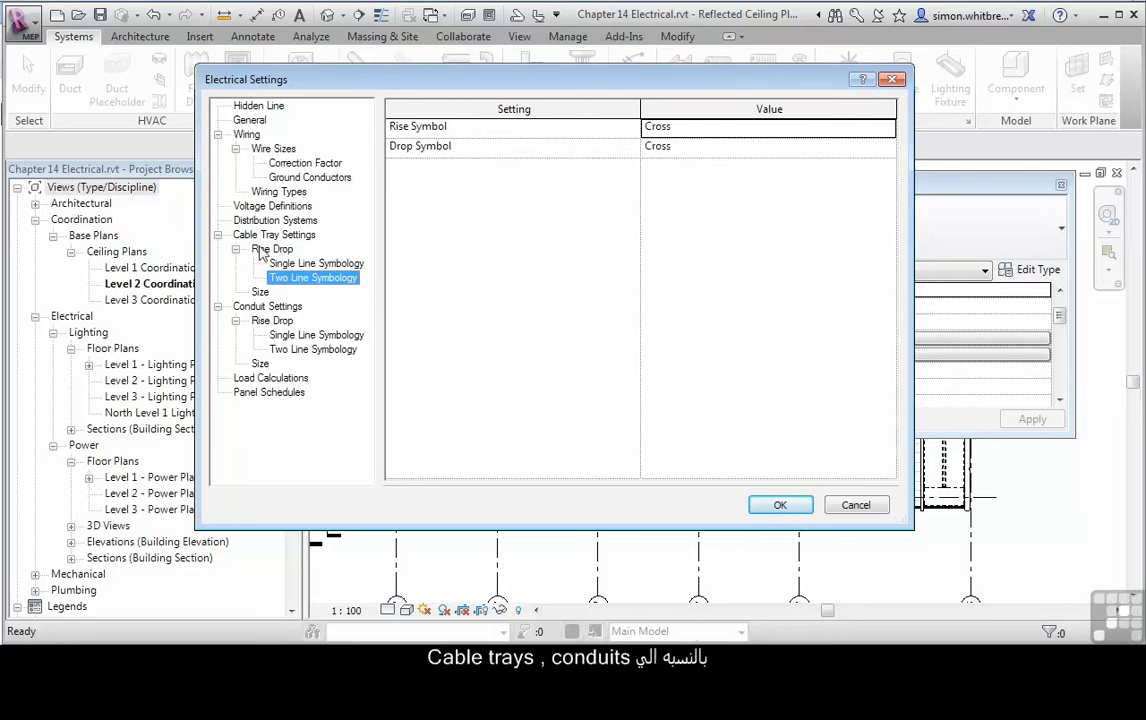
left_click(259, 294)
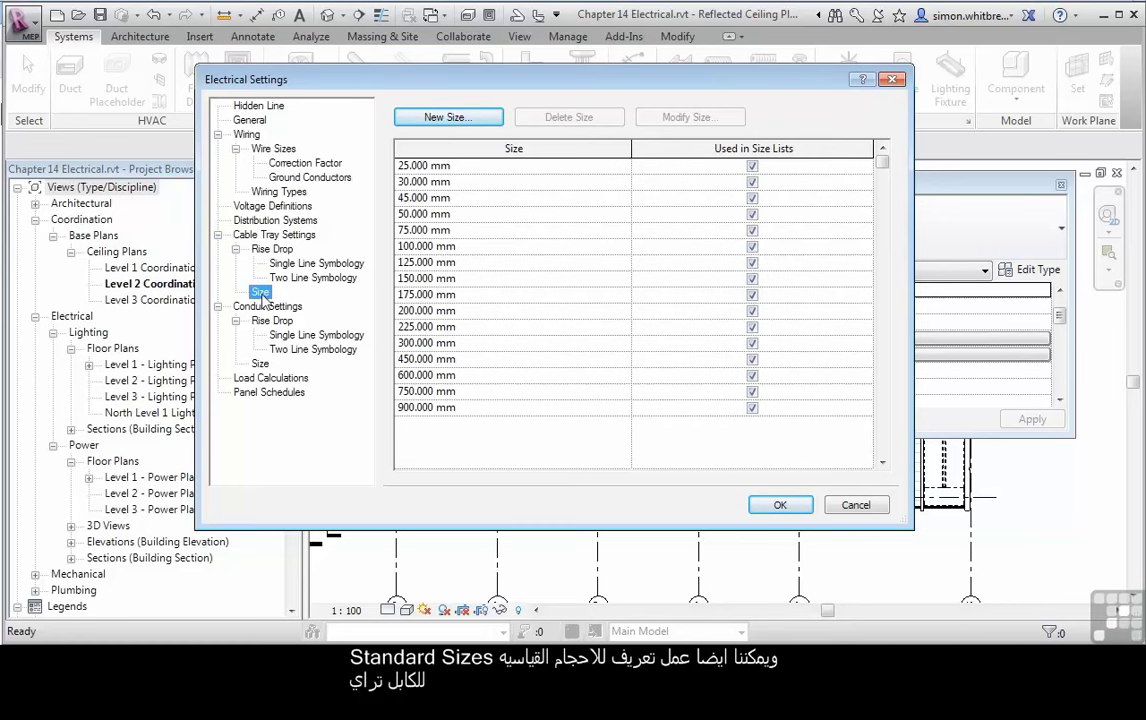
Review the conduit rise/drop pages, keep the Outline - Filled drop symbol, then show Load Calculations
left_click(272, 320)
left_click(300, 336)
left_click(296, 350)
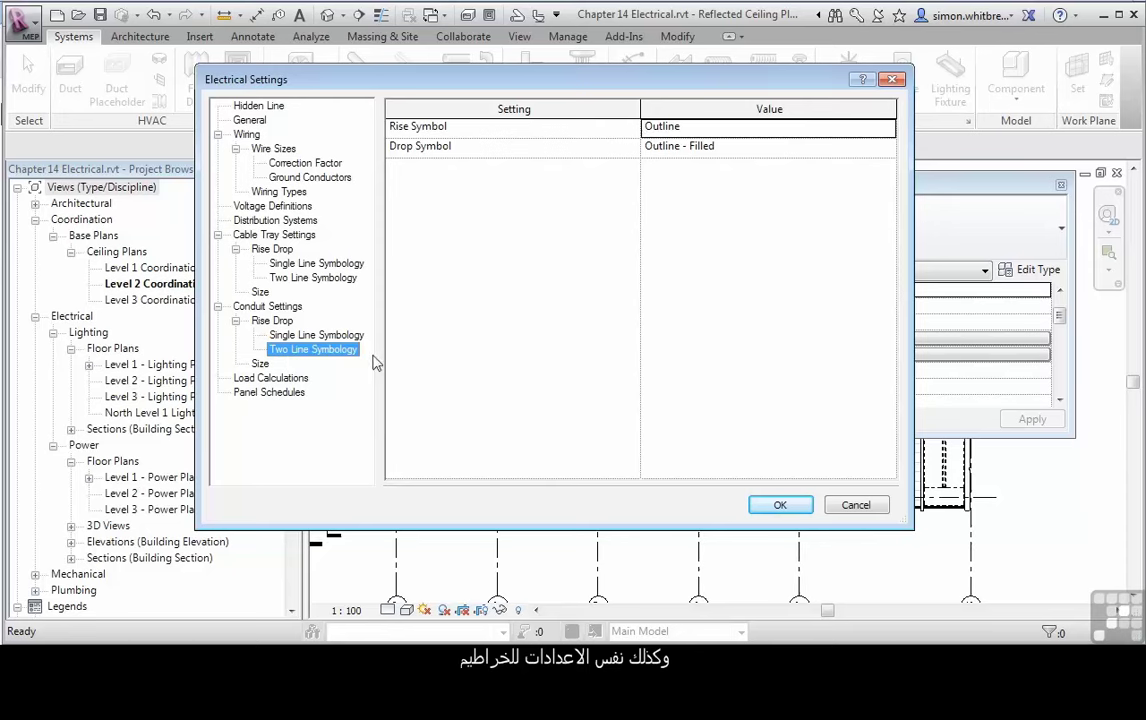
left_click(887, 146)
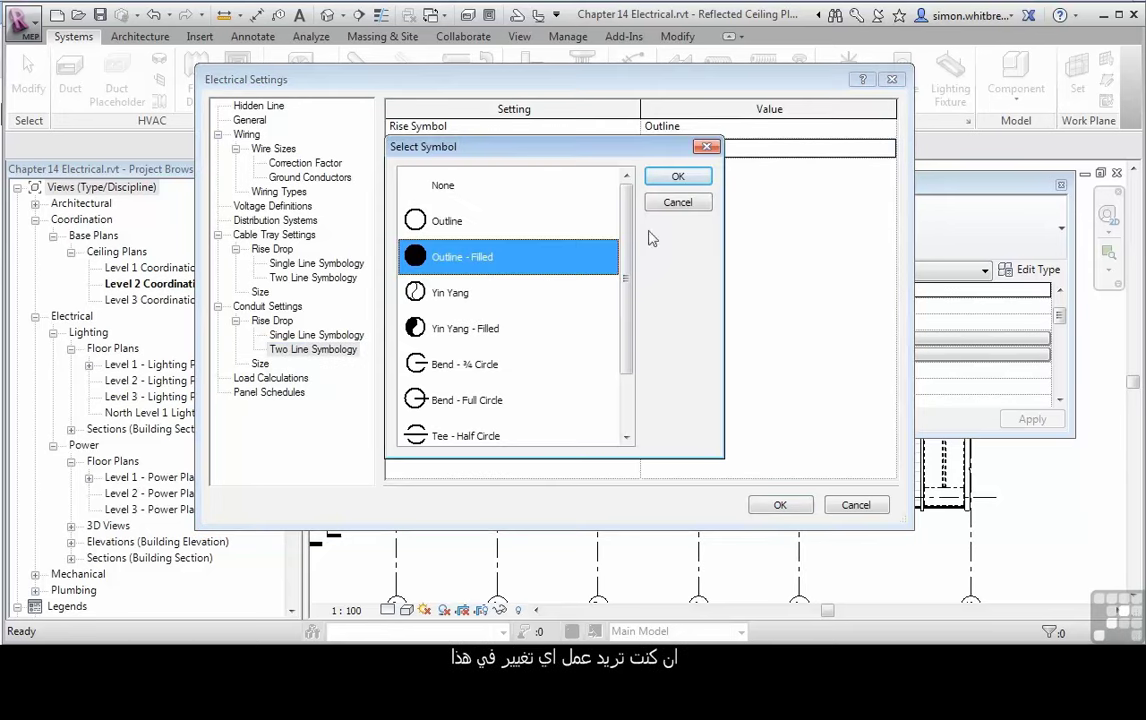
scroll(645, 260, "down", 2)
scroll(642, 275, "up", 2)
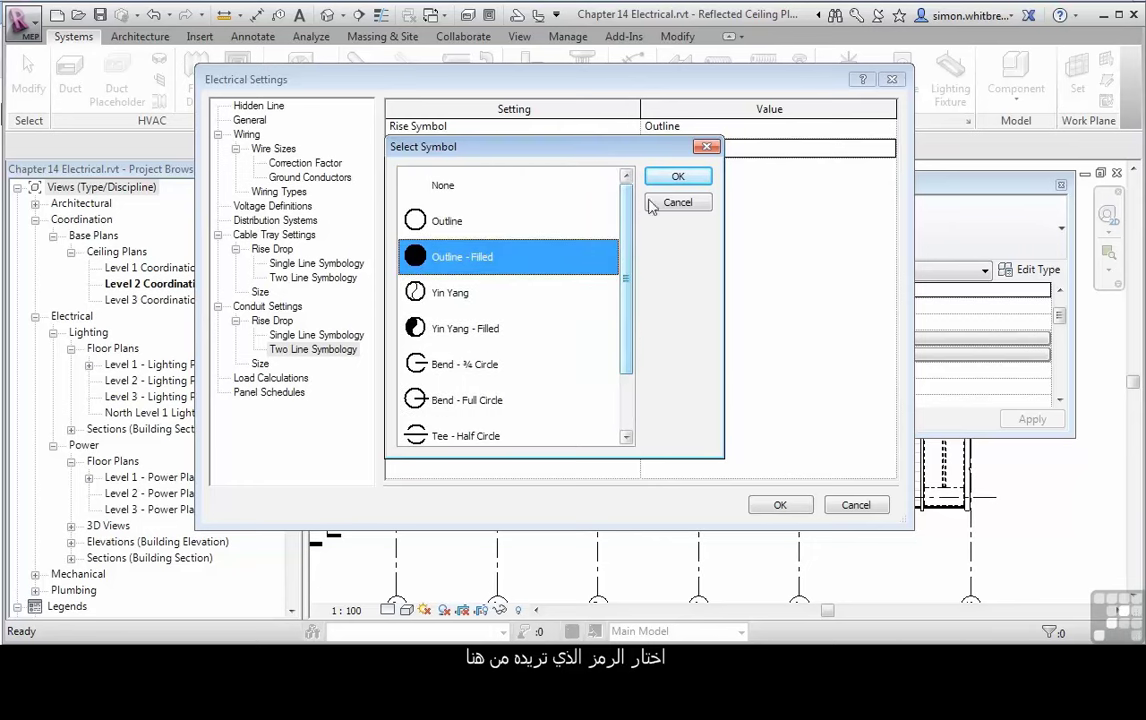
left_click(678, 176)
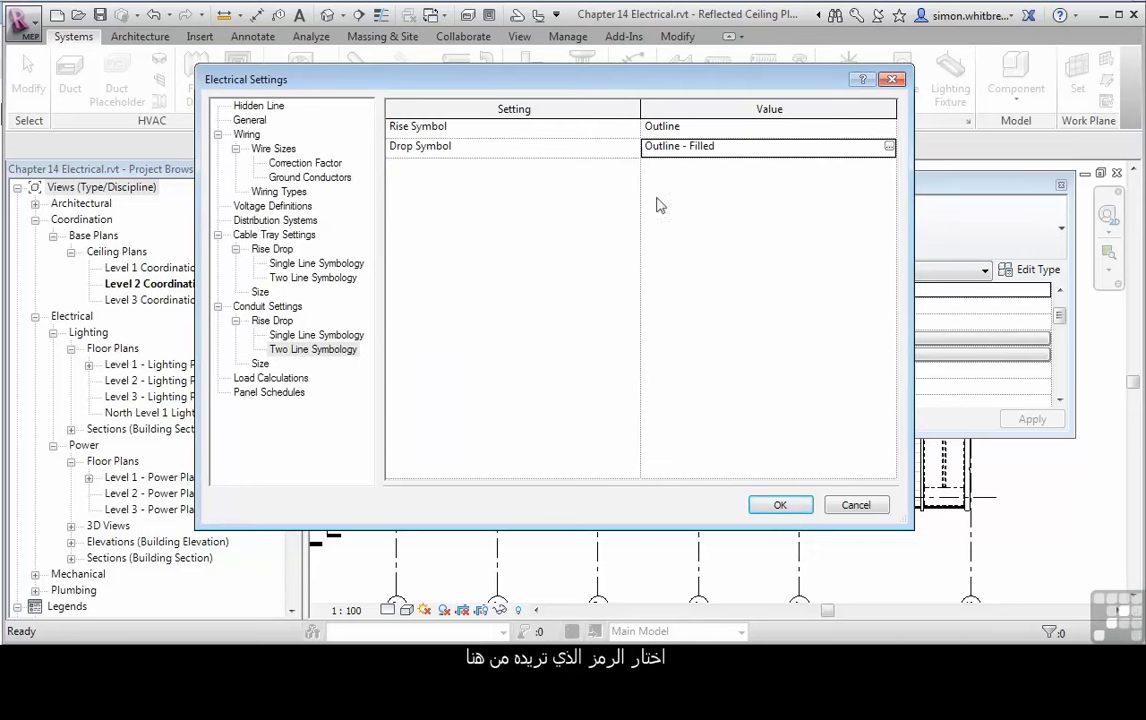
left_click(244, 381)
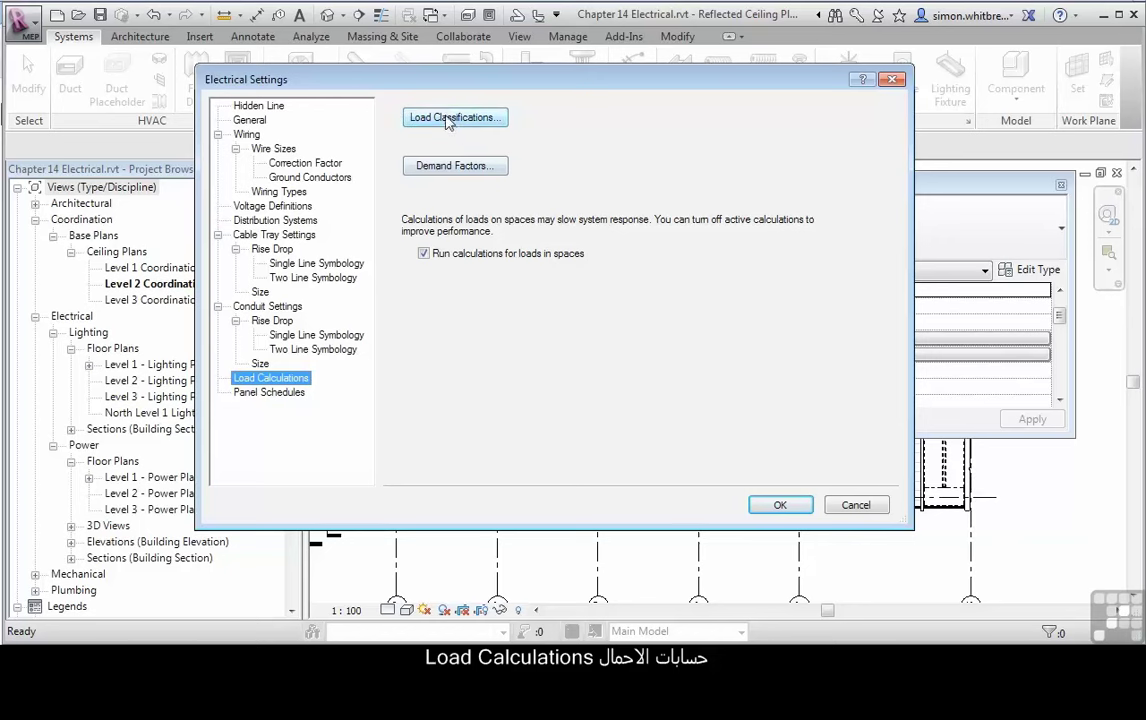
left_click(410, 116)
left_click(362, 228)
left_click(362, 261)
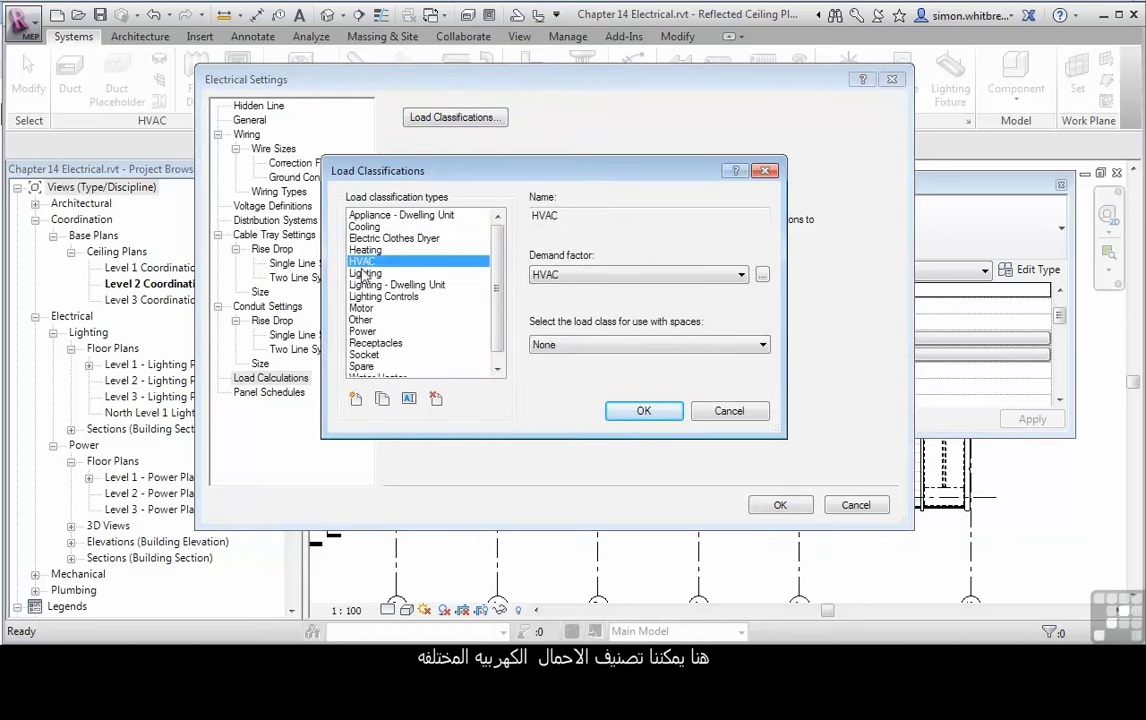
left_click(364, 297)
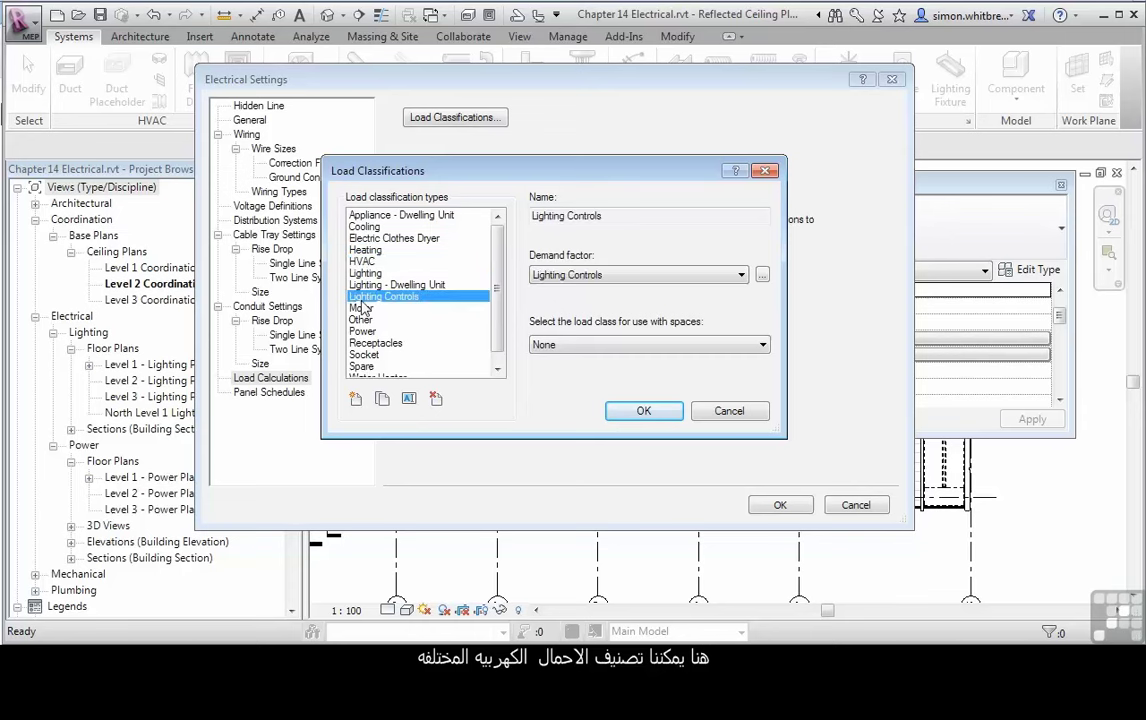
left_click(364, 355)
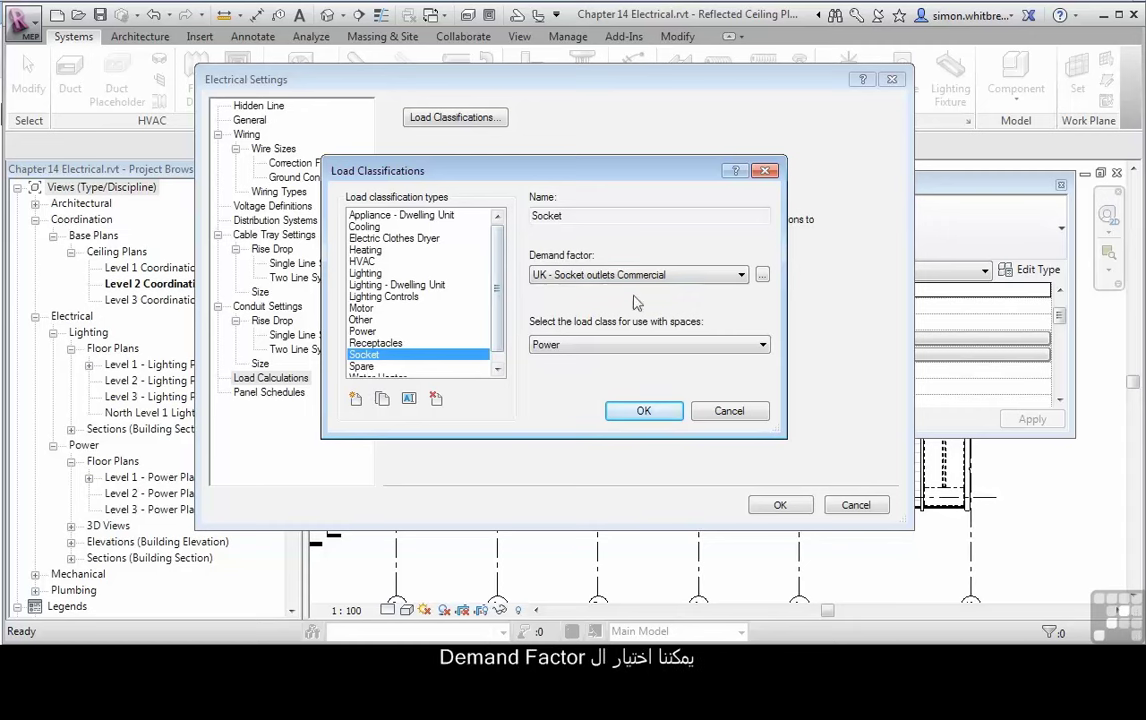
left_click(742, 276)
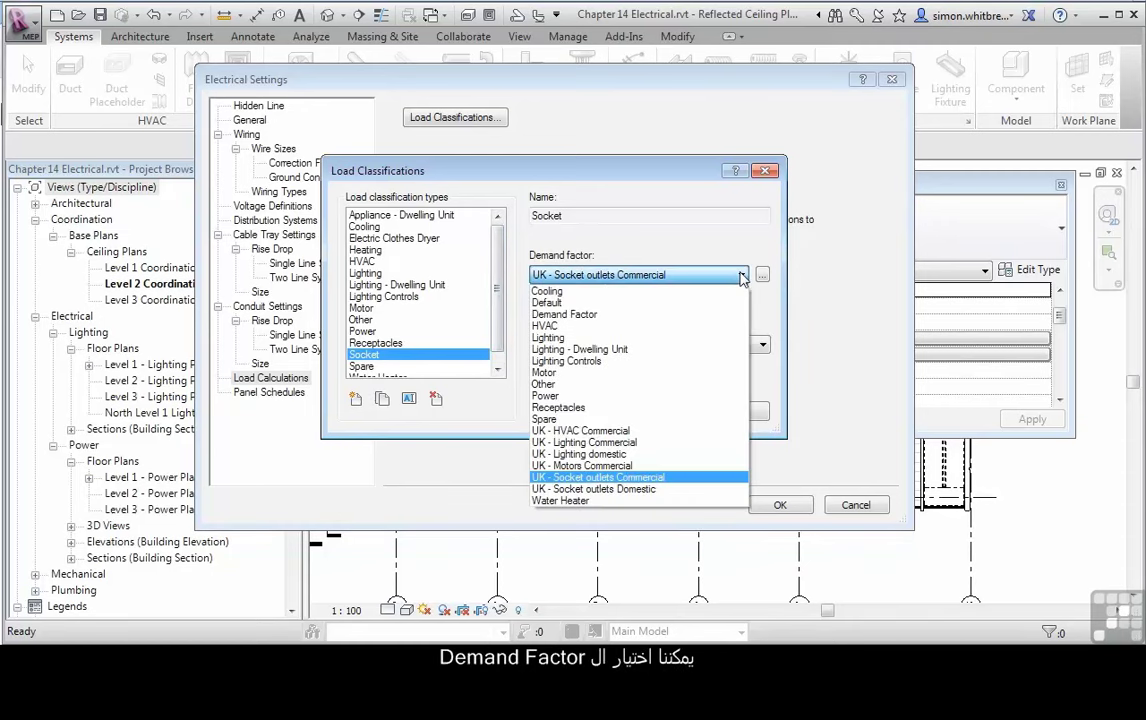
left_click(741, 276)
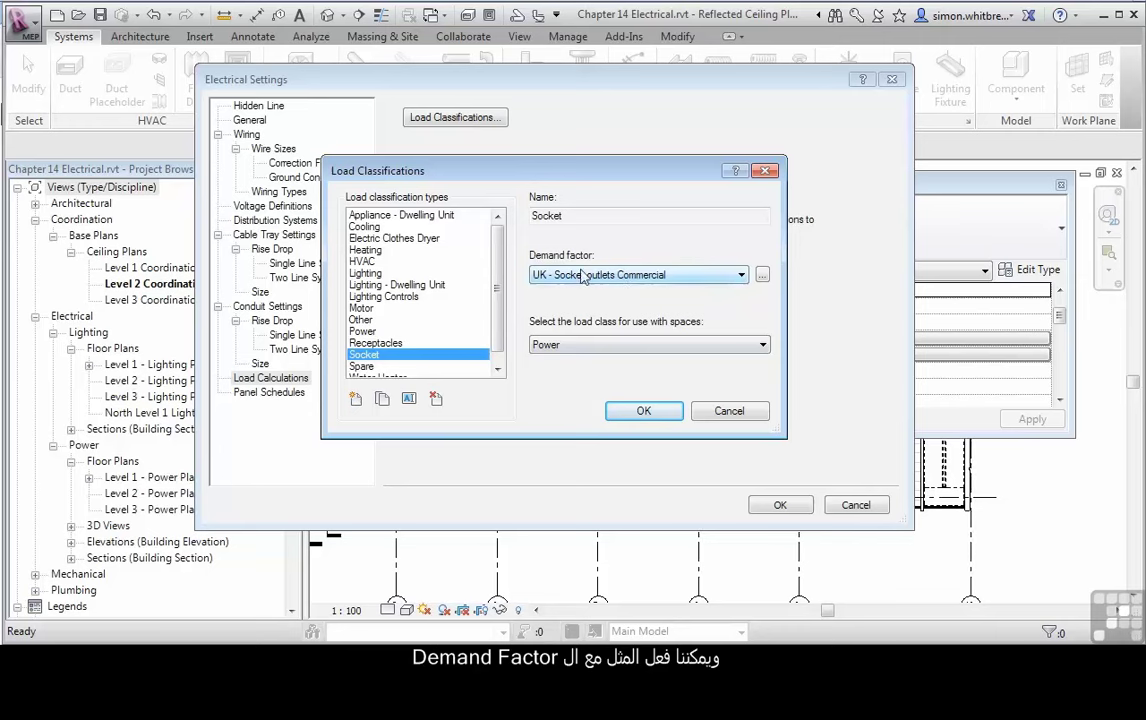
left_click(762, 276)
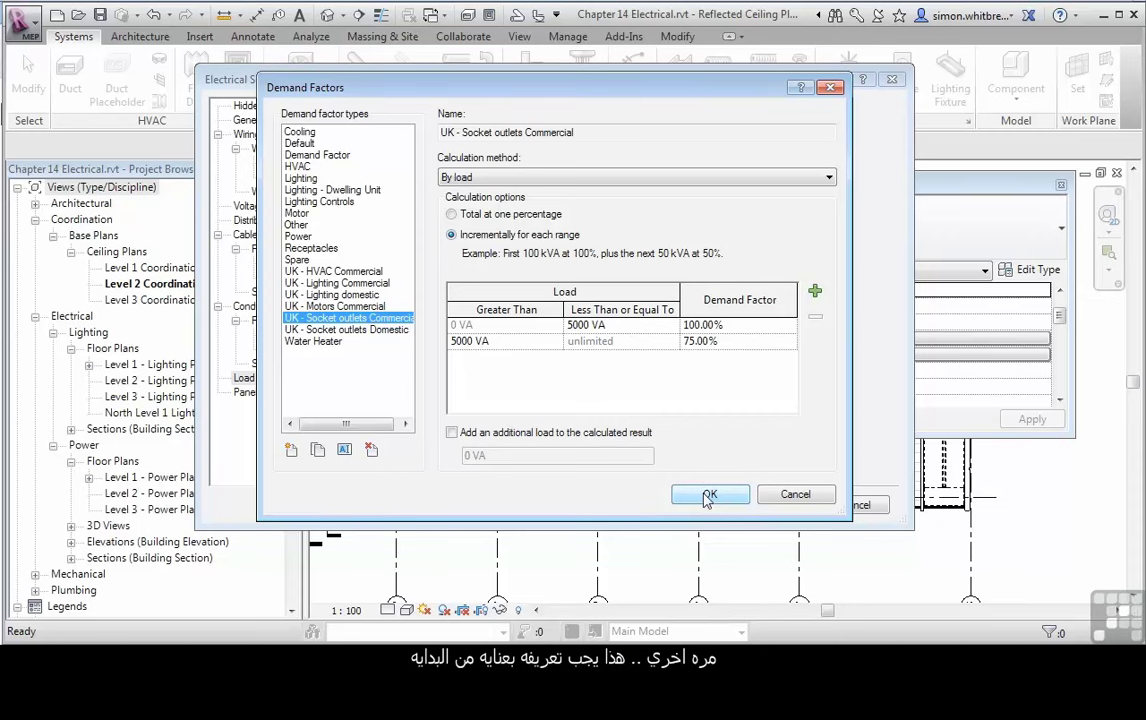
left_click(707, 496)
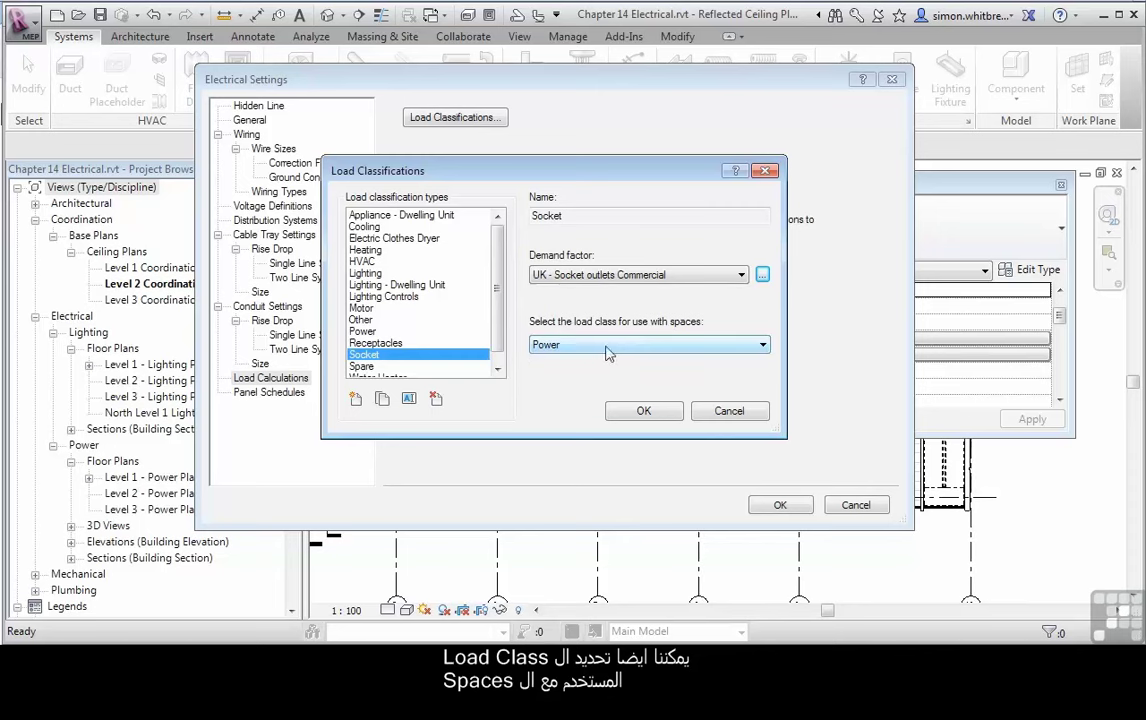
left_click(703, 347)
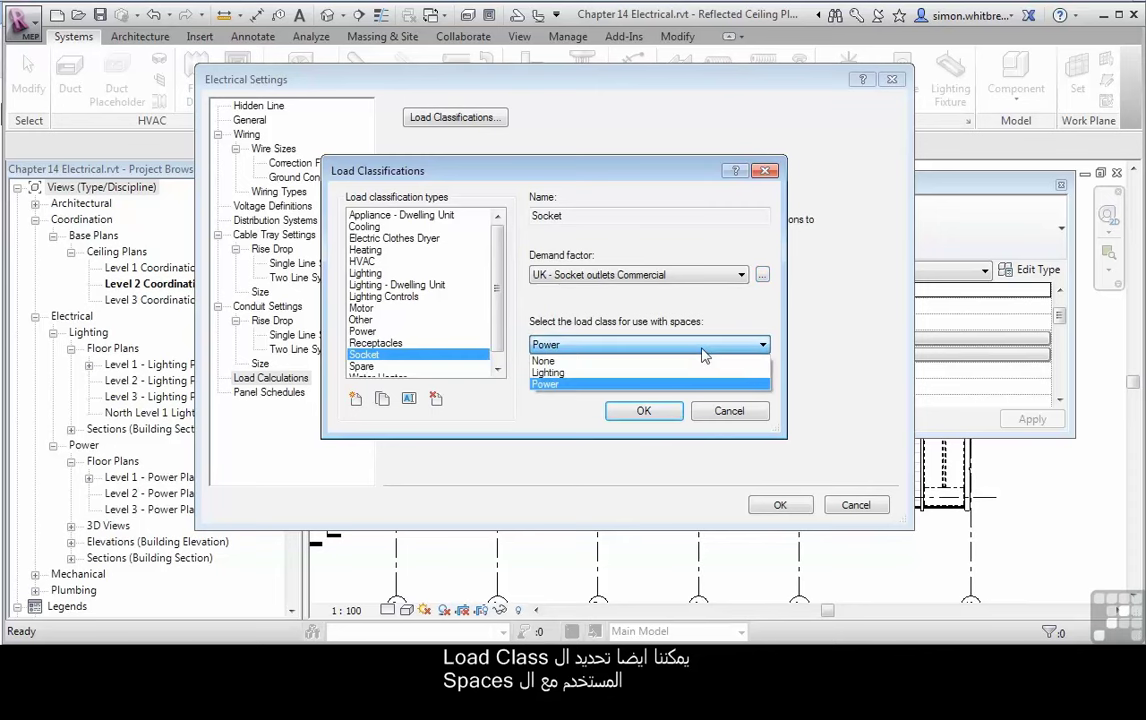
left_click(703, 346)
left_click(640, 411)
Show the Panel Schedules settings with their Spare and Space labels
left_click(268, 393)
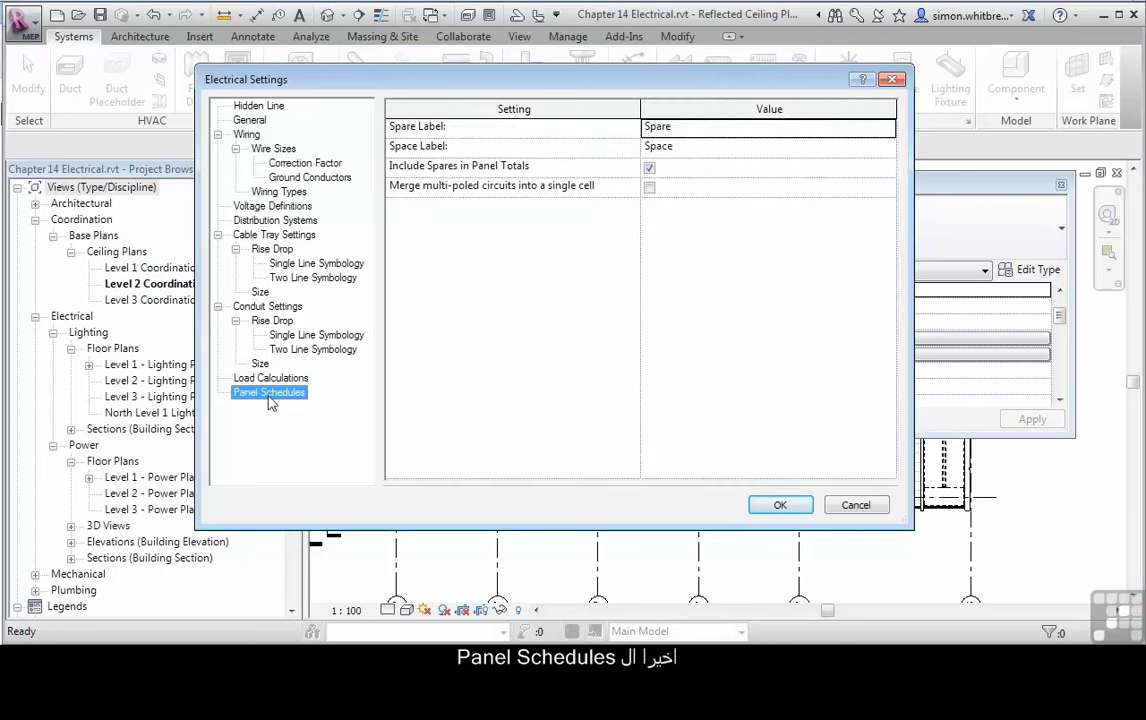